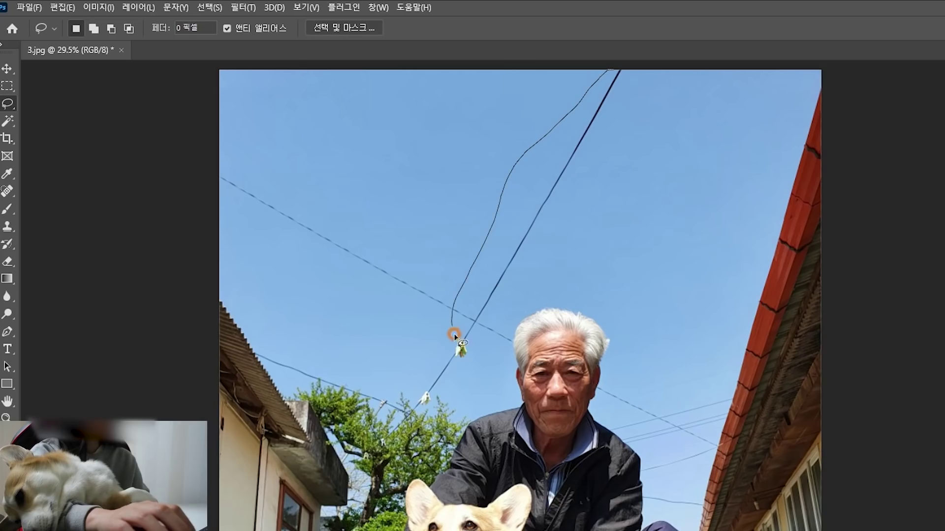
# Step: Erase the lassoed overhead cable from the sky with a Content-Aware fill at 100% opacity
pyautogui.rightClick(571, 129)
pyautogui.click(610, 289)
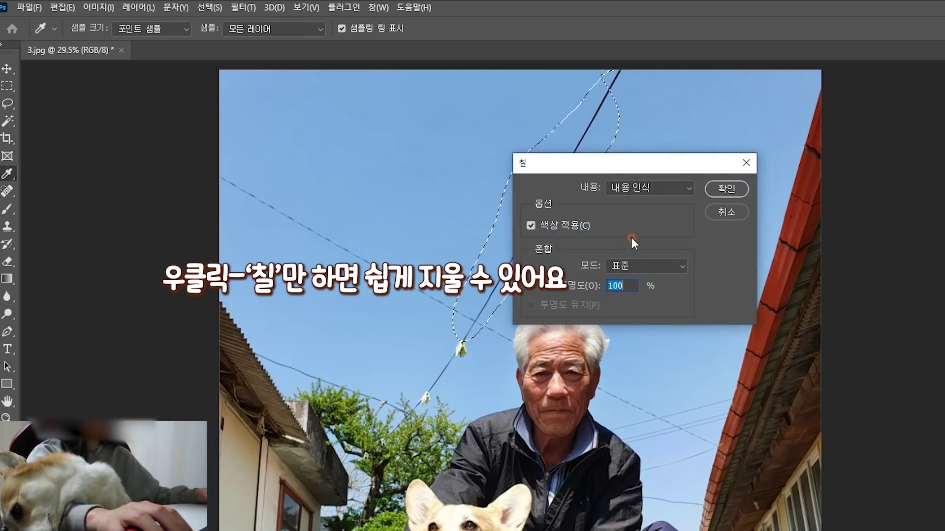
pyautogui.click(718, 190)
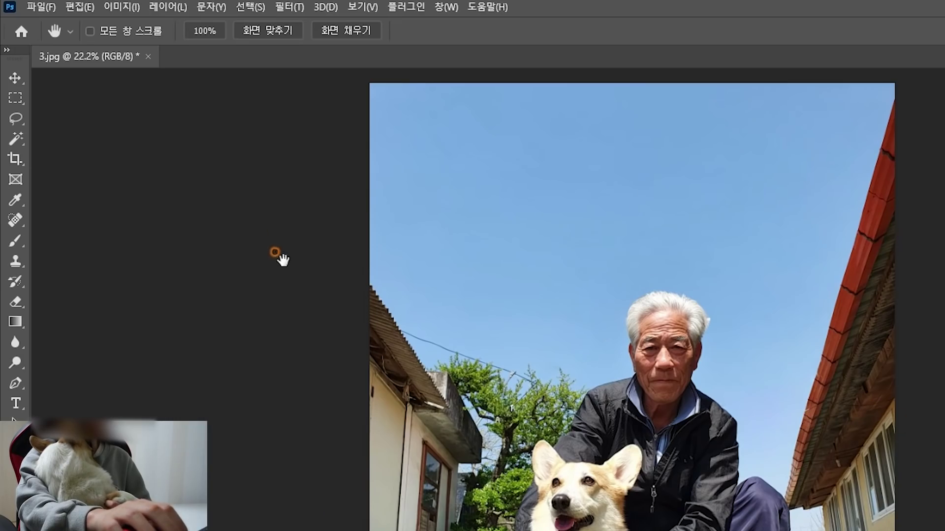
# Step: Start Sky Replacement on the photo of the man and corgi and show the available sky presets
pyautogui.click(92, 6)
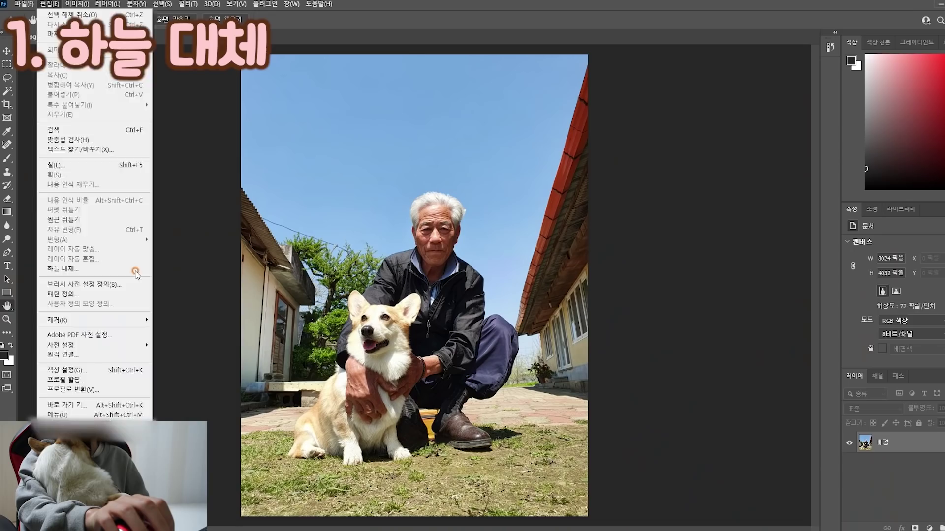
pyautogui.click(206, 408)
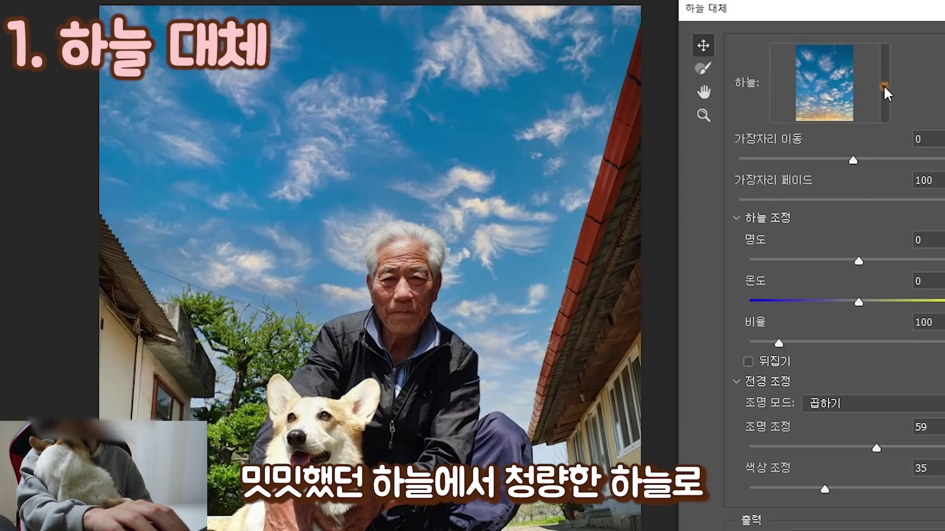
pyautogui.click(884, 88)
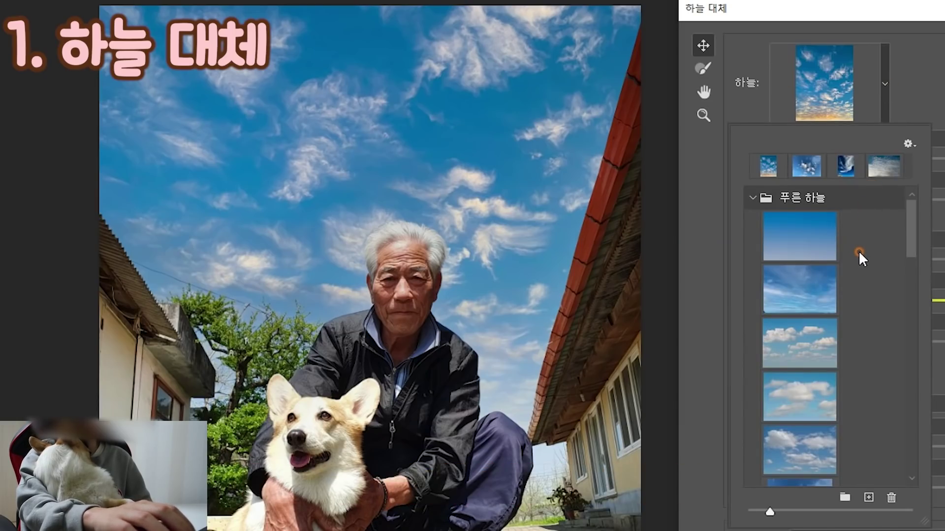
# Step: Try alternative sky presets on the photo, including puffy white clouds, swirling clouds and a sunset from the 장관 group
pyautogui.scroll(-1, 858, 250)
pyautogui.click(839, 320)
pyautogui.scroll(-1, 844, 315)
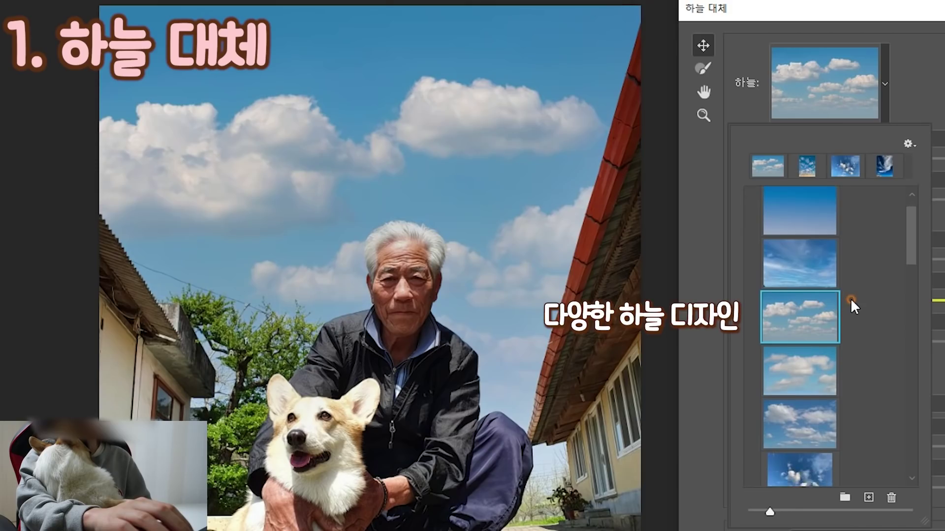
pyautogui.click(811, 350)
pyautogui.scroll(-1, 865, 330)
pyautogui.click(825, 373)
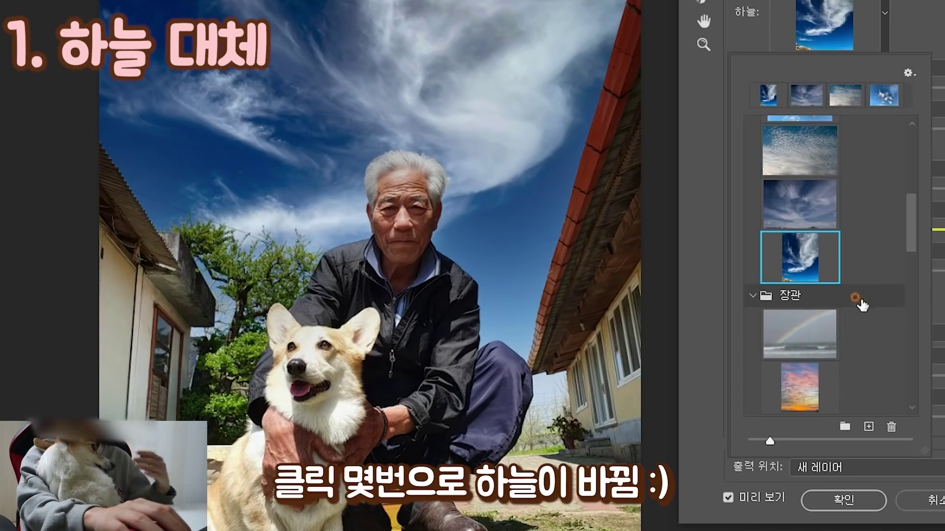
pyautogui.scroll(-1, 856, 305)
pyautogui.scroll(-1, 823, 346)
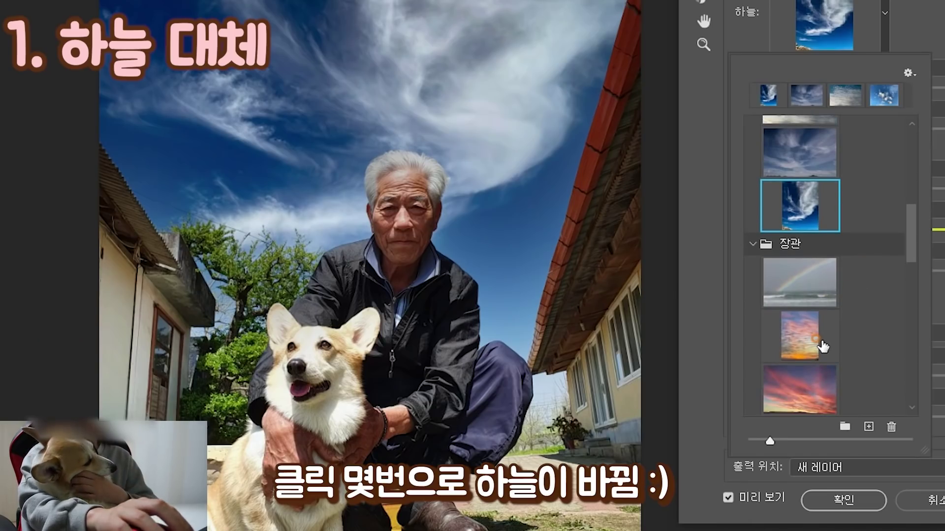
pyautogui.click(820, 345)
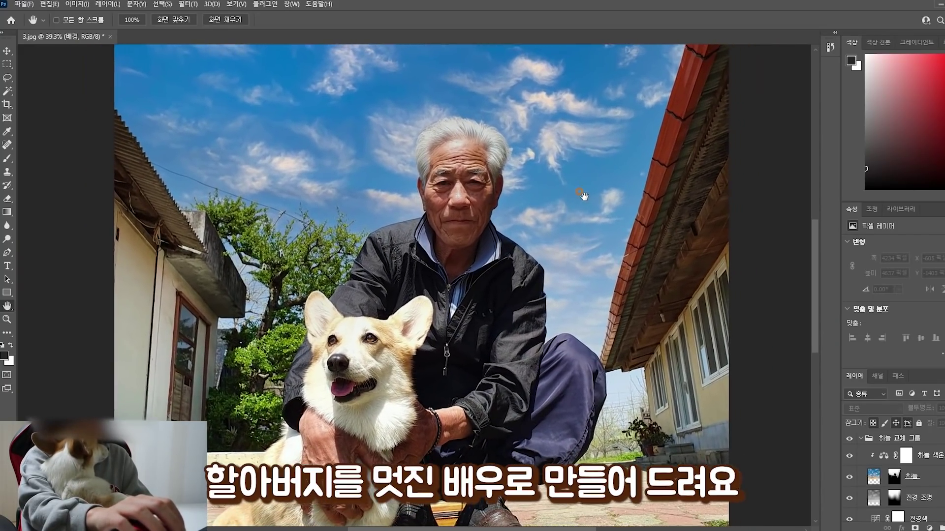
# Step: Enable the Smart Portrait neural filter for the man's face
pyautogui.click(188, 4)
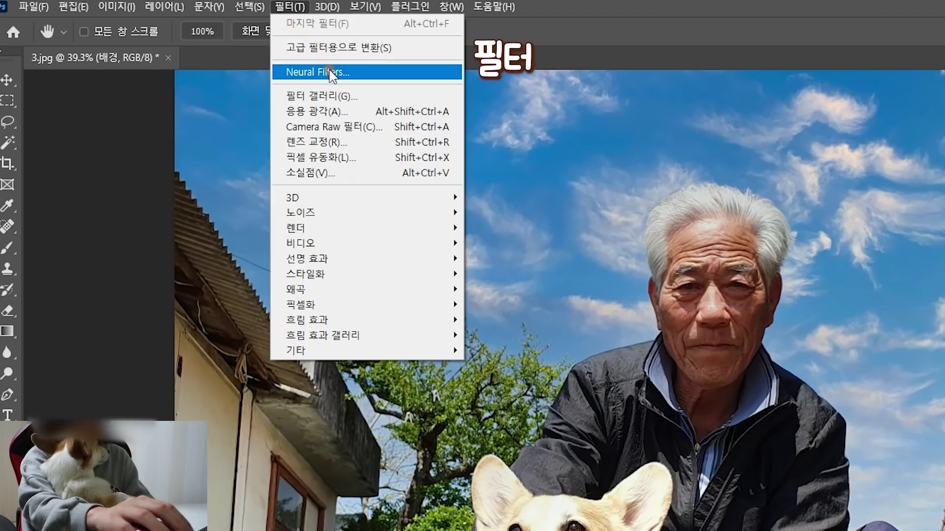
pyautogui.click(366, 76)
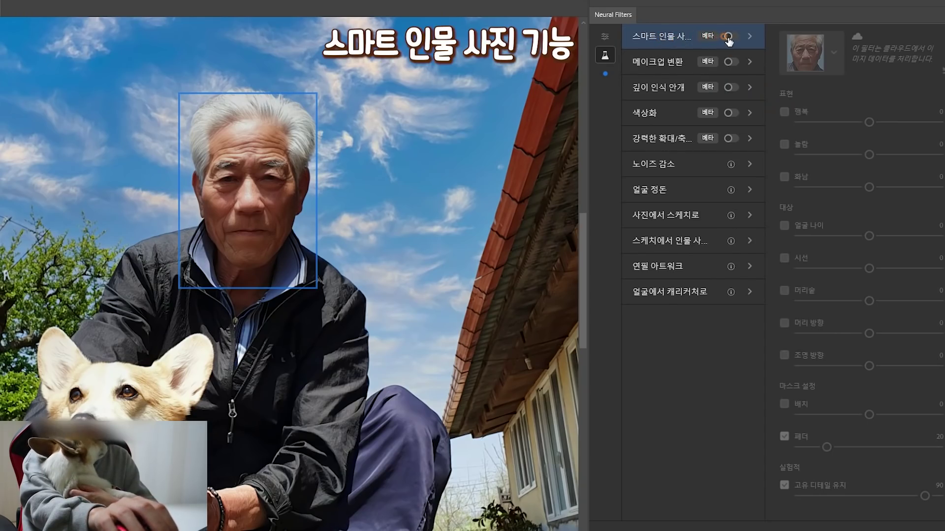
pyautogui.click(729, 37)
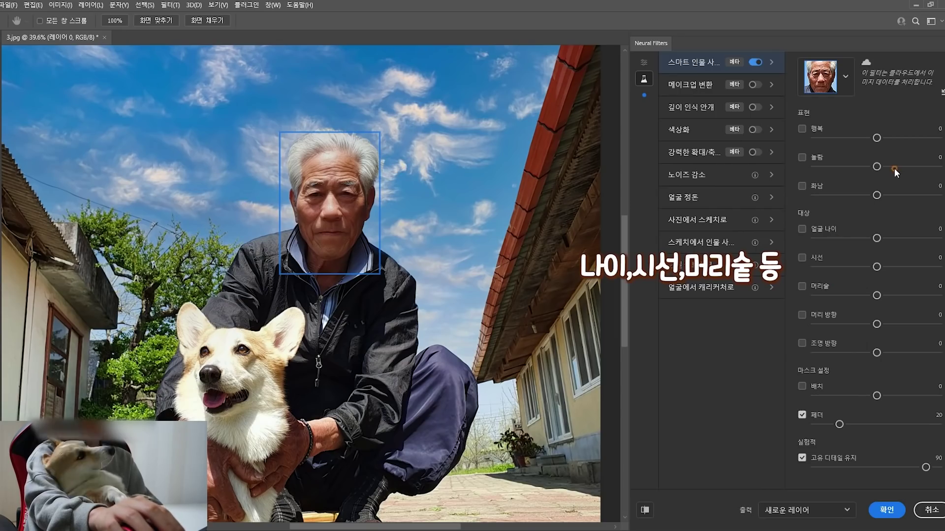
# Step: Set the portrait's Happiness to 15 and Surprise to -1, and slightly increase its hair thickness
pyautogui.click(893, 138)
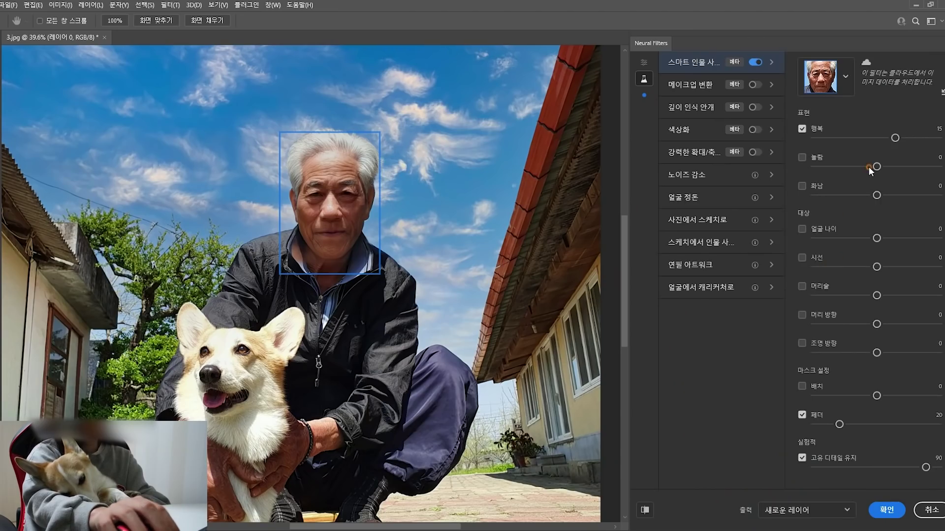
pyautogui.moveTo(869, 167); pyautogui.dragTo(867, 167)
pyautogui.scroll(-2, 869, 207)
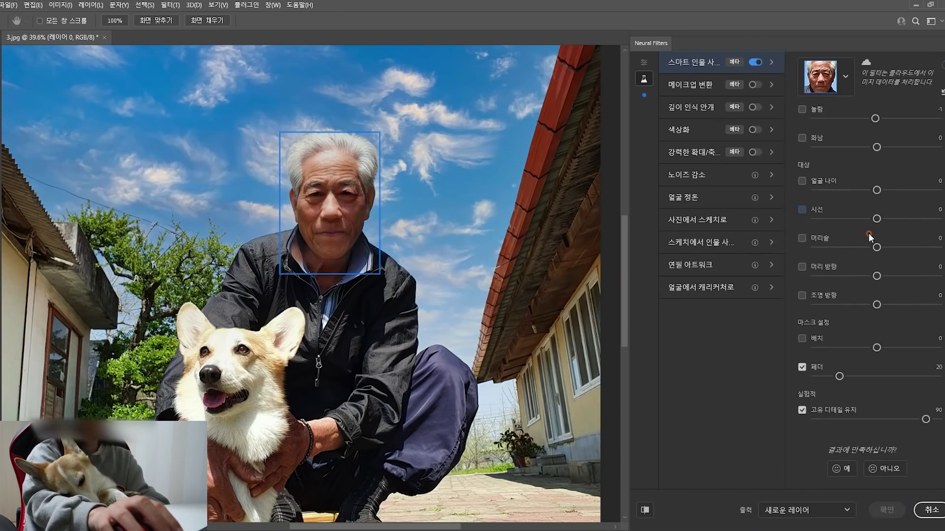
pyautogui.moveTo(876, 248); pyautogui.dragTo(887, 248)
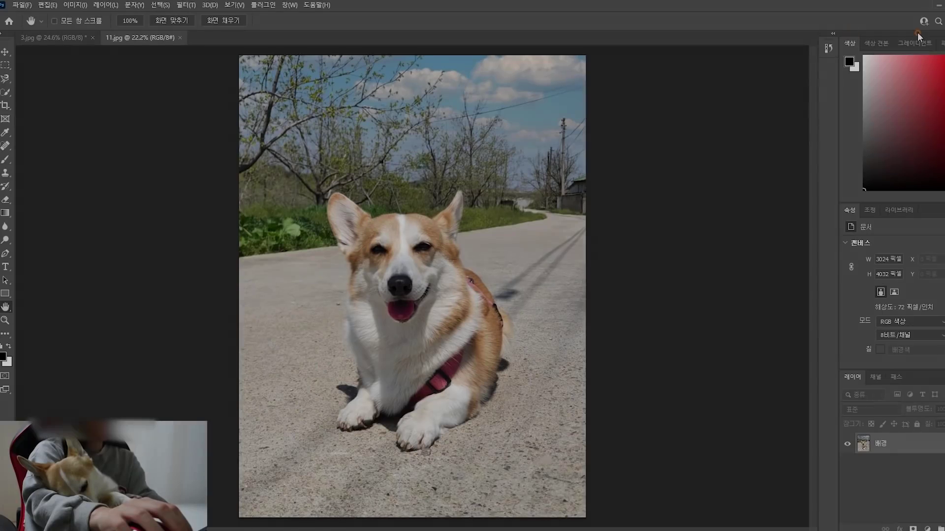
# Step: Find the 배경 제거 (Remove Background) quick action and apply it to the corgi on the road in 11.jpg
pyautogui.click(938, 22)
pyautogui.write('배경 제게')
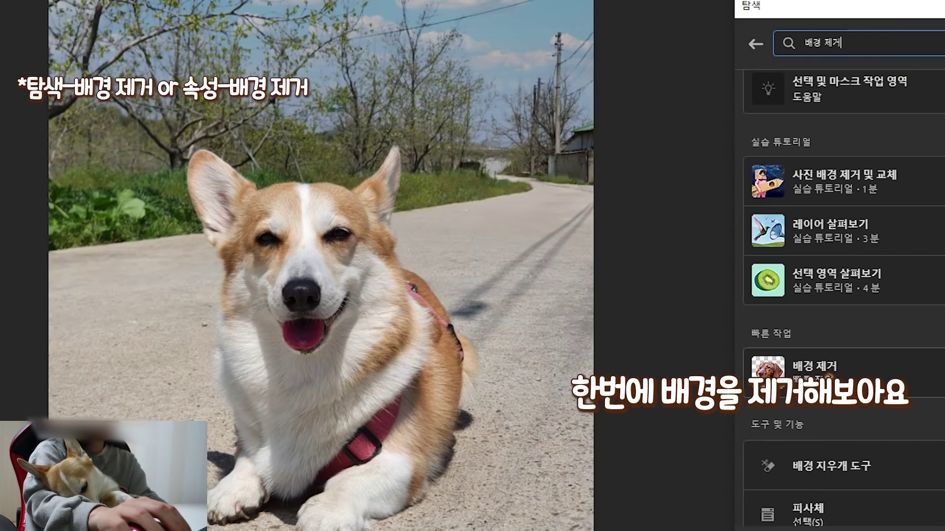
pyautogui.click(856, 375)
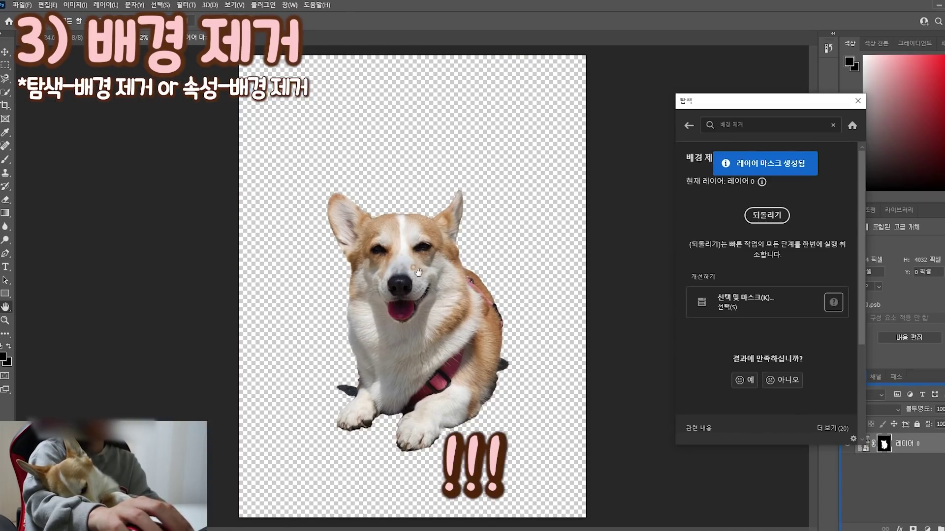
pyautogui.click(857, 100)
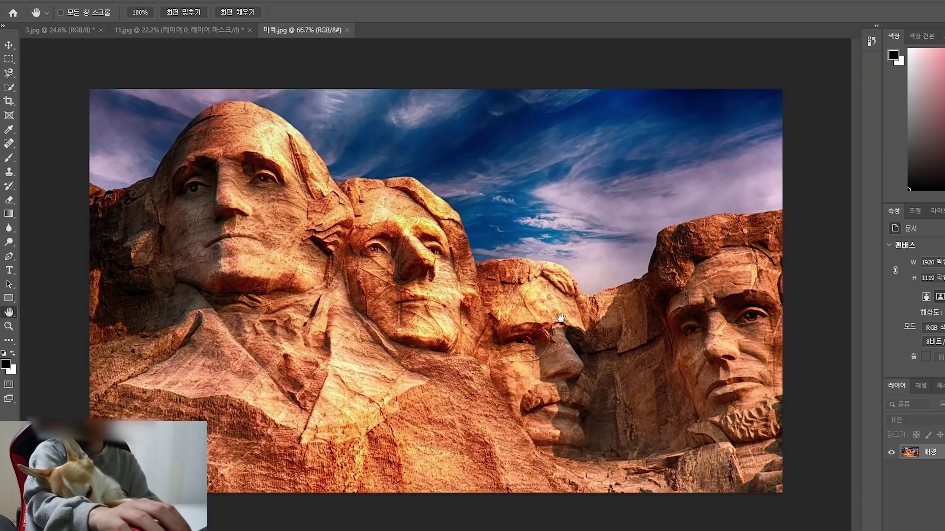
# Step: Add the cut-out corgi to the Mount Rushmore picture 미국.jpg and shift it up and to the left over the carved faces
pyautogui.keyDown('alt'); pyautogui.click(582, 327); pyautogui.keyUp('alt')
pyautogui.click(740, 303)
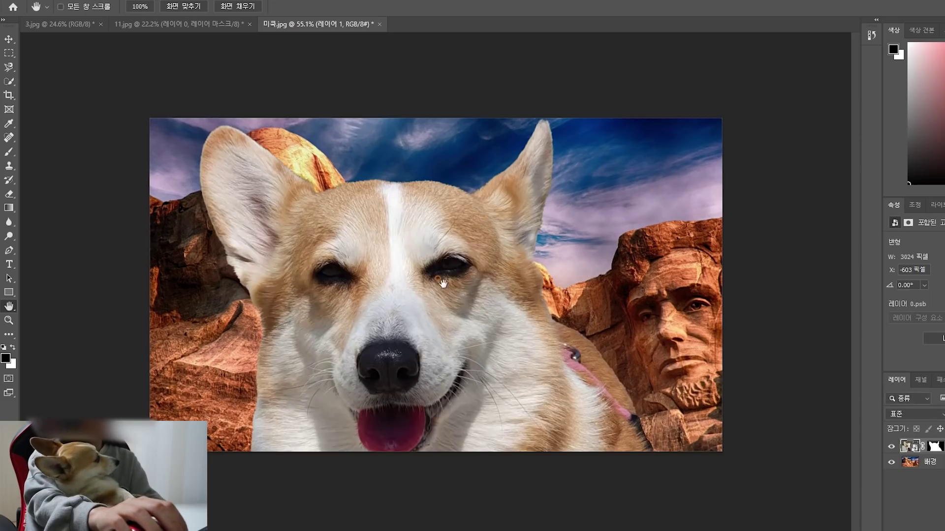
pyautogui.click(550, 266)
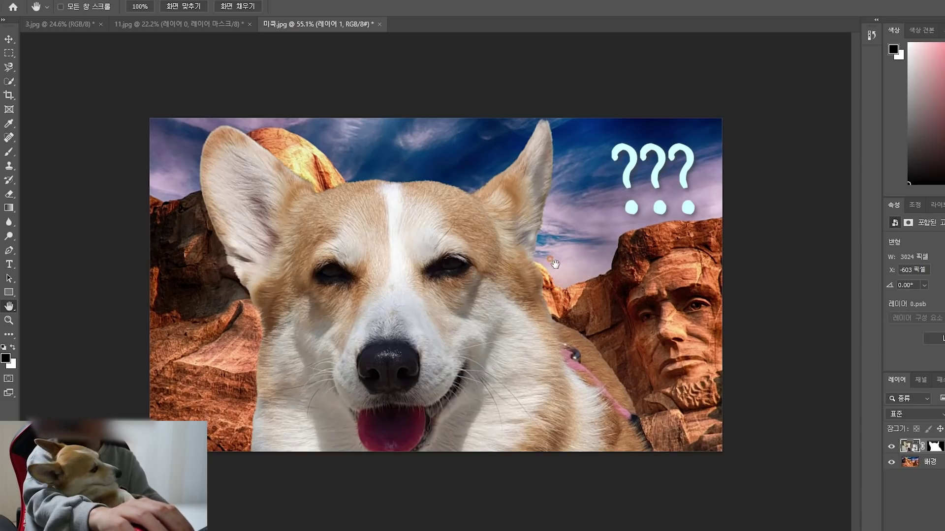
pyautogui.scroll(-2, 463, 278)
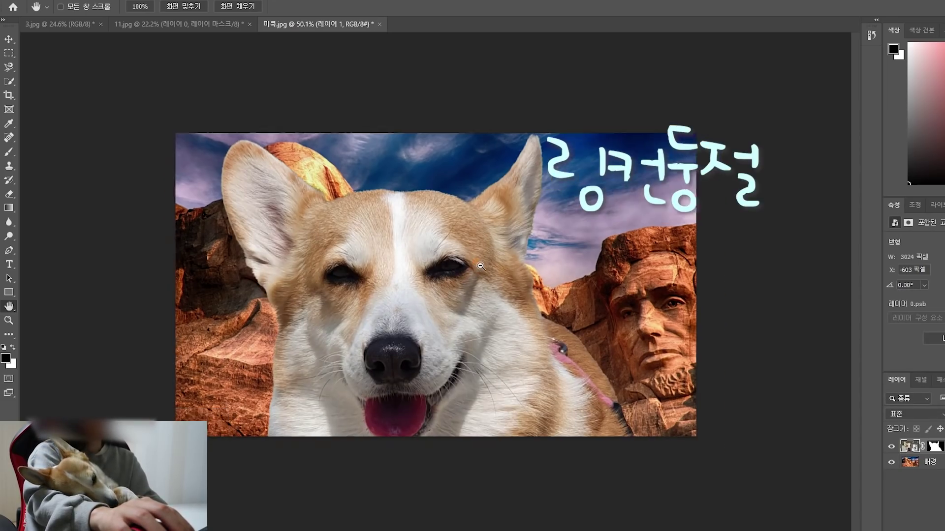
pyautogui.press('v')
pyautogui.moveTo(411, 340); pyautogui.dragTo(348, 303)
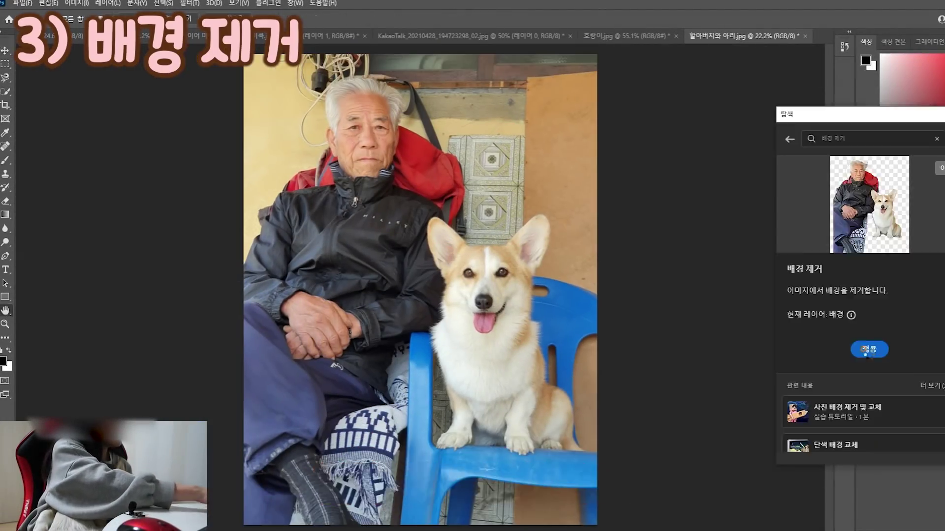
# Step: Remove the background behind the seated man and corgi, and scale their cutout to about 1253 × 1671 px on the European alley picture
pyautogui.click(869, 353)
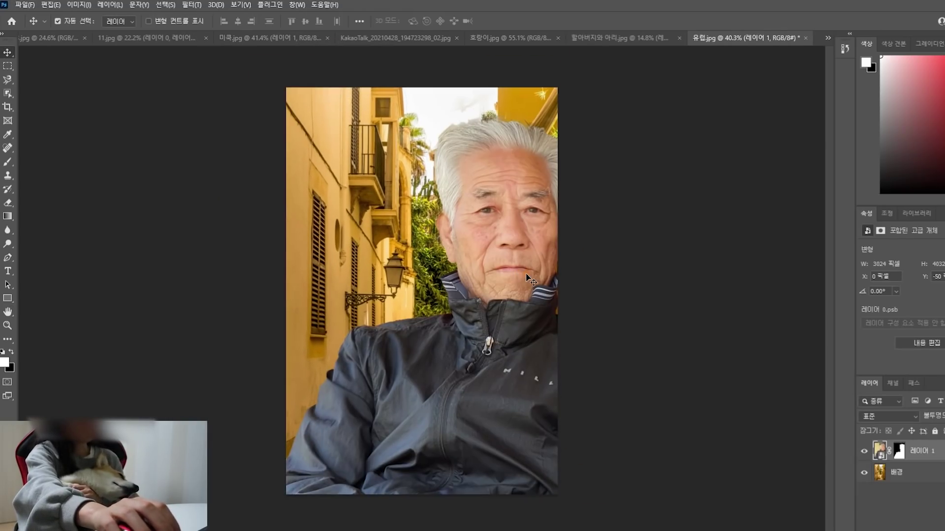
pyautogui.hotkey('ctrl', 't')
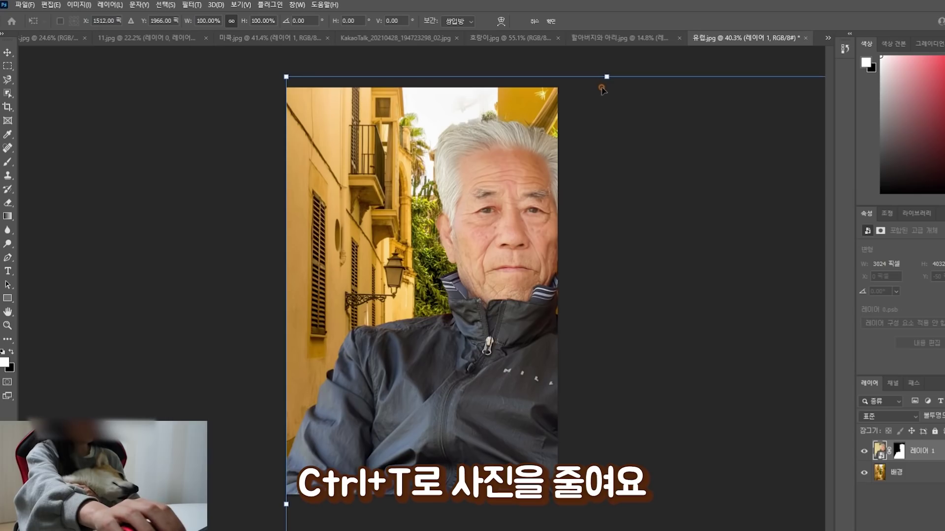
pyautogui.moveTo(602, 76); pyautogui.dragTo(532, 244)
pyautogui.moveTo(683, 218); pyautogui.dragTo(536, 366)
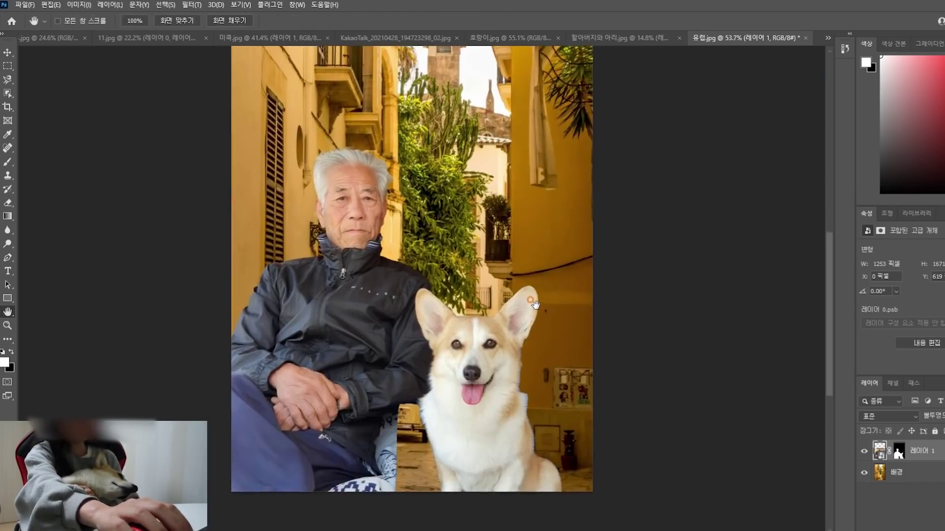
pyautogui.scroll(-2, 535, 305)
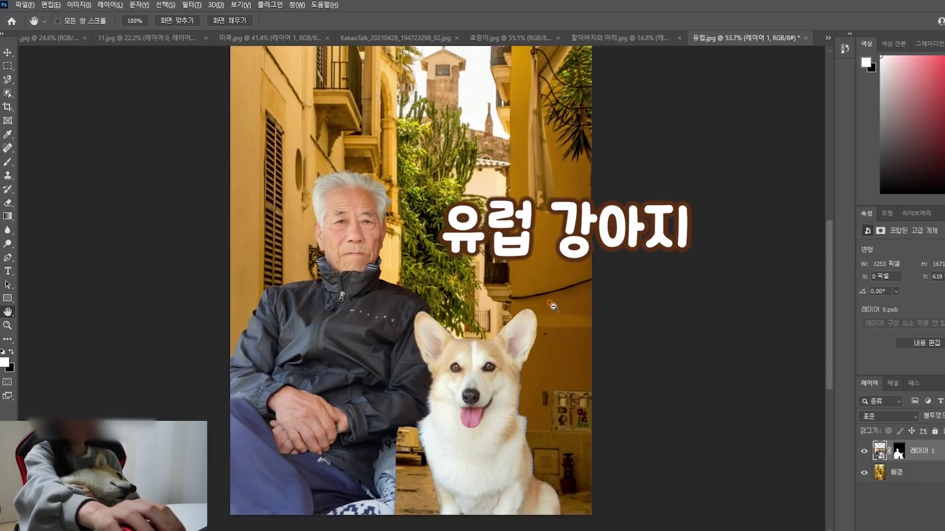
pyautogui.scroll(-2, 544, 288)
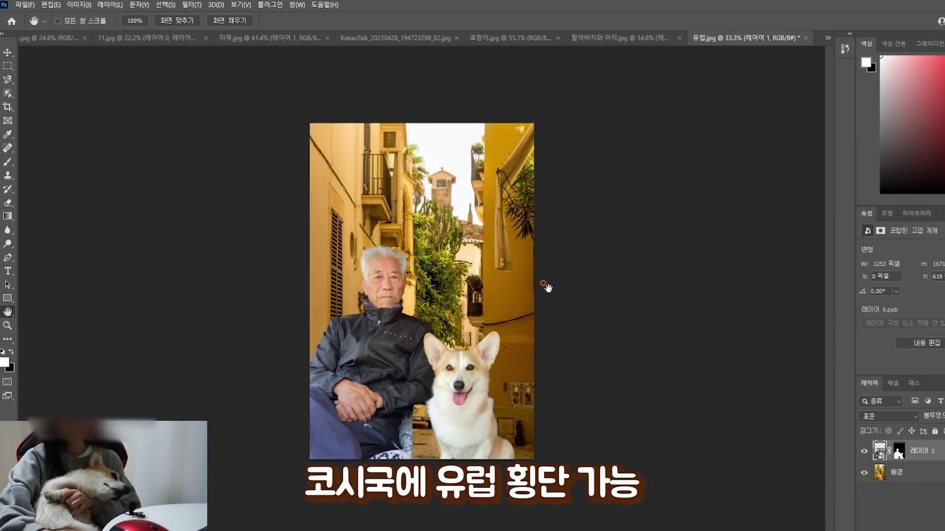
pyautogui.scroll(4, 534, 315)
# Step: Remove the background from the photo of the reclining corgi and crop off the lower part of the image
pyautogui.scroll(-1, 532, 333)
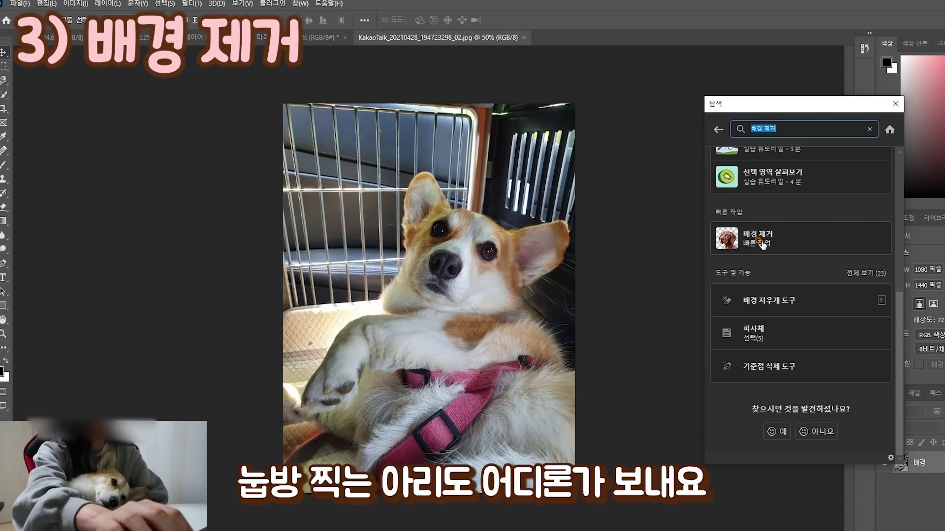
pyautogui.click(762, 244)
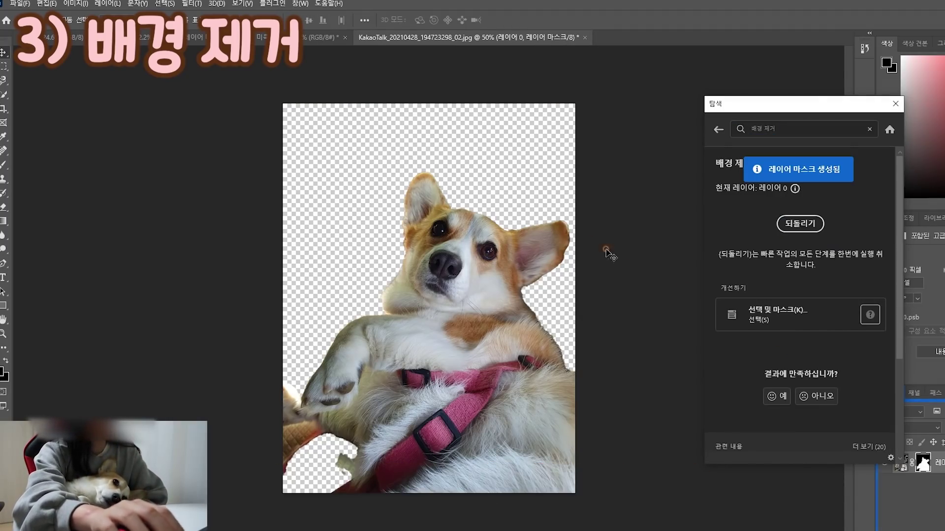
pyautogui.click(895, 105)
pyautogui.press('c')
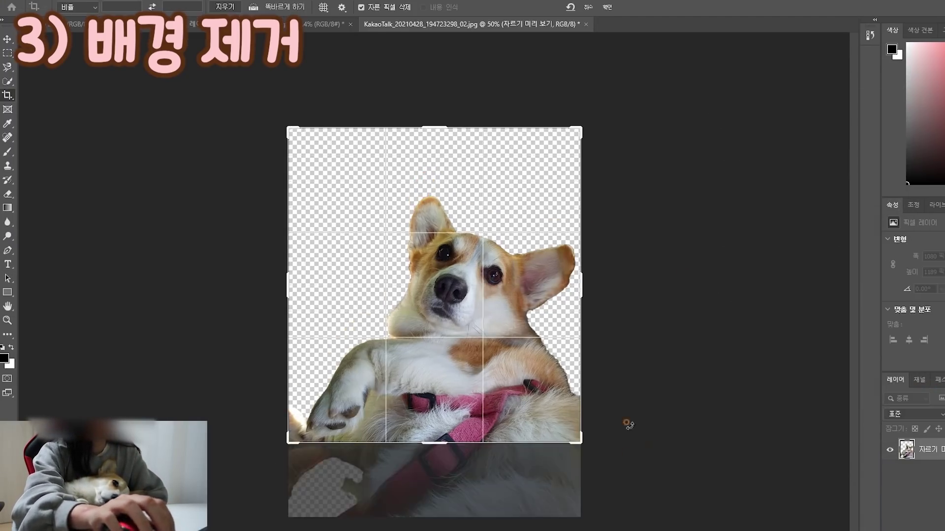
pyautogui.press('Return')
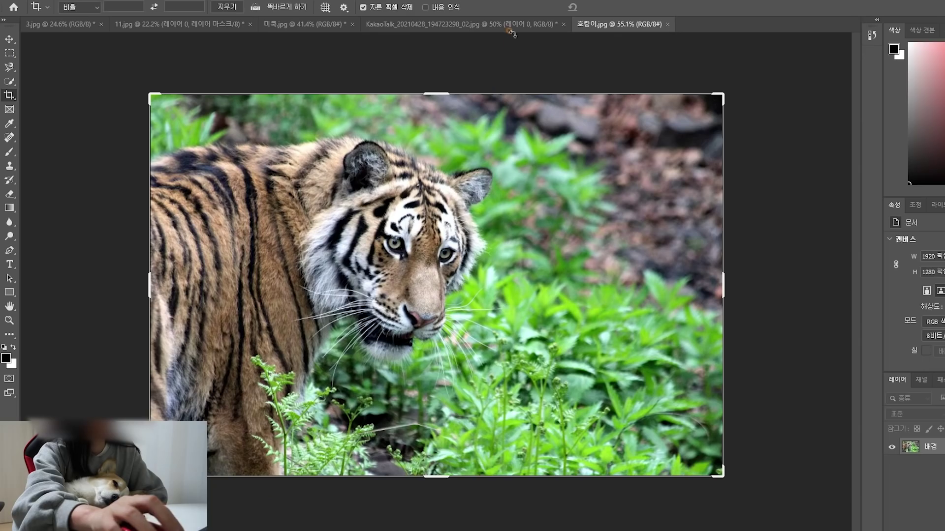
# Step: Place the reclining corgi cutout in the lower-right corner of the tiger picture 호랑이.jpg and save it as a quality 12 JPEG
pyautogui.click(506, 25)
pyautogui.moveTo(525, 78); pyautogui.dragTo(580, 211)
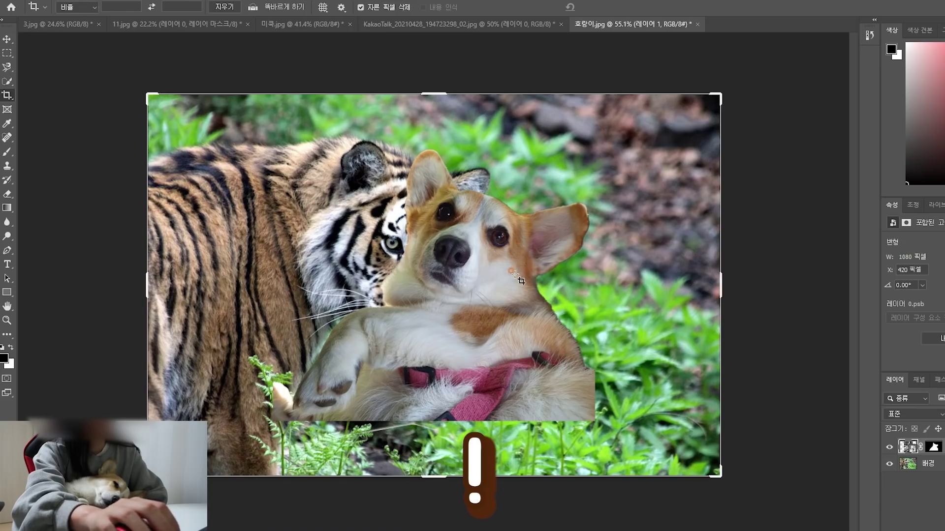
pyautogui.press('v')
pyautogui.moveTo(521, 280); pyautogui.dragTo(665, 338)
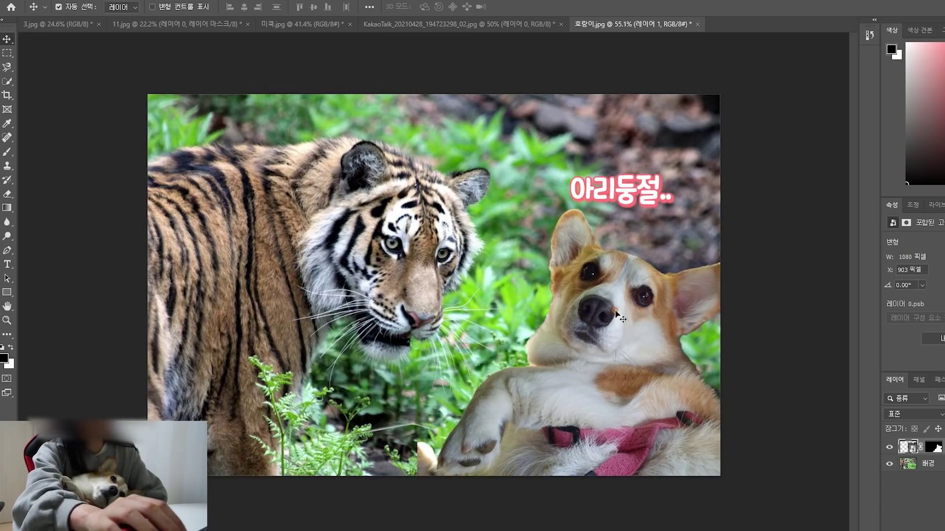
pyautogui.moveTo(616, 313); pyautogui.dragTo(604, 334)
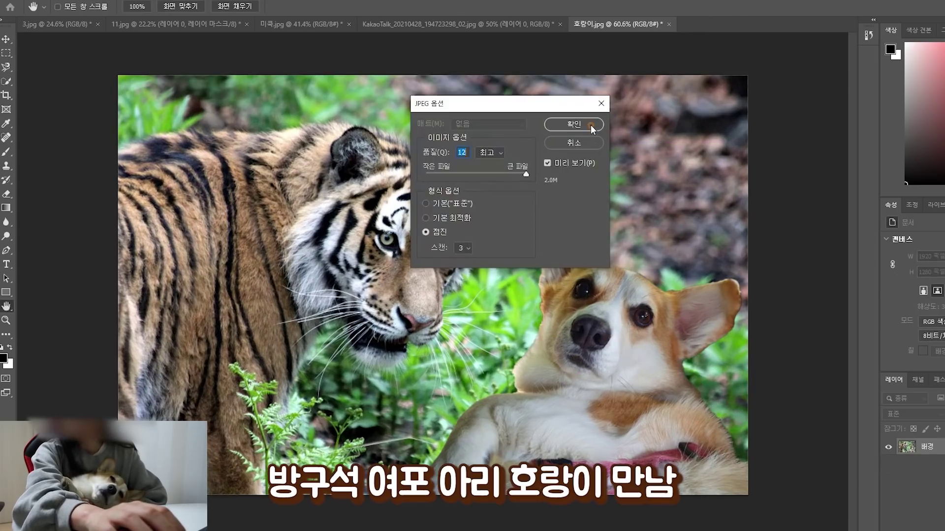
pyautogui.click(590, 126)
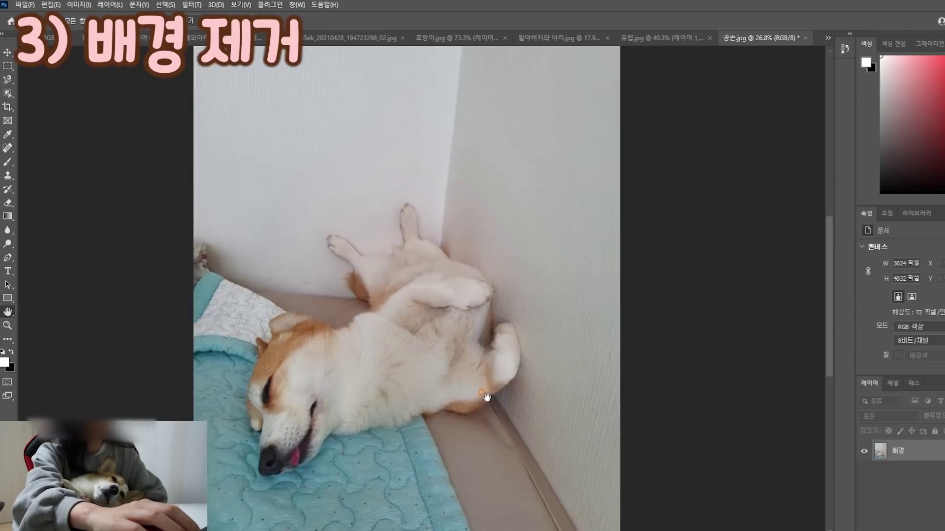
# Step: Remove the background from 공손.jpg, the photo of the corgi lying on its back
pyautogui.moveTo(495, 395); pyautogui.dragTo(516, 384)
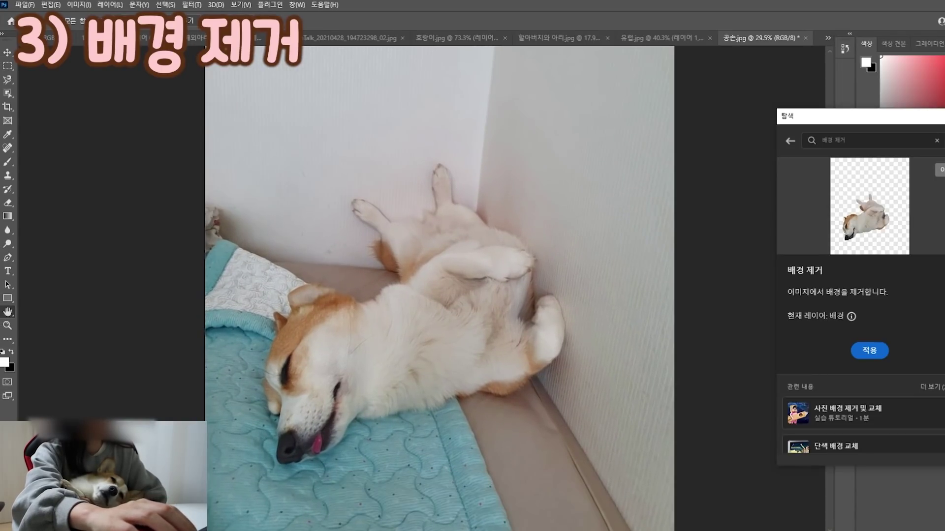
pyautogui.click(869, 350)
pyautogui.press('Escape')
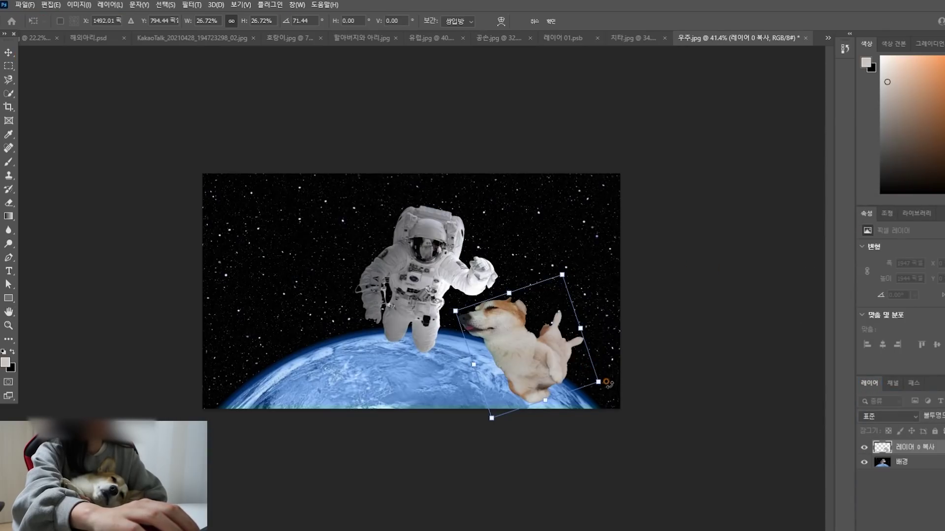
# Step: In the space picture 우주.jpg, transform the reclining corgi cutout beside the astronaut and adjust the standing corgi cutout on the astronaut's other side
pyautogui.moveTo(608, 384); pyautogui.dragTo(572, 358)
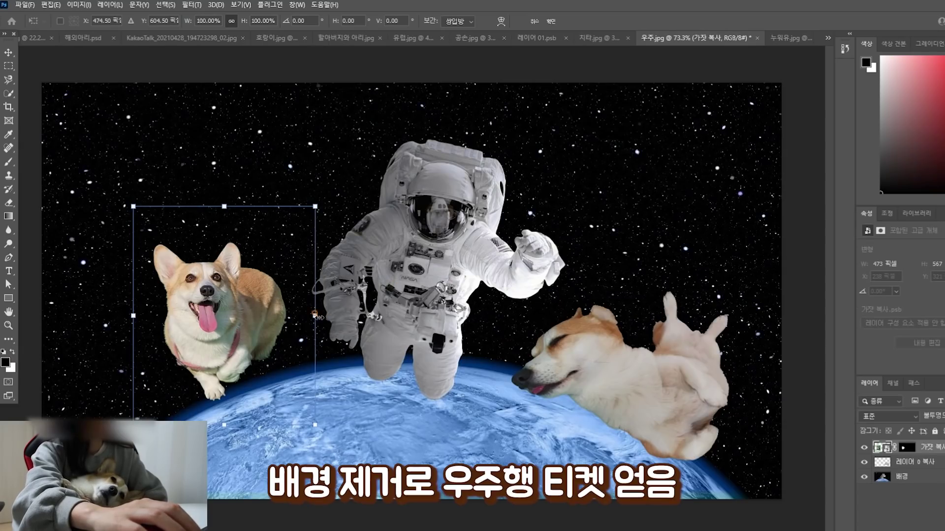
pyautogui.moveTo(314, 315); pyautogui.dragTo(347, 296)
pyautogui.press('Return')
pyautogui.scroll(-1, 470, 245)
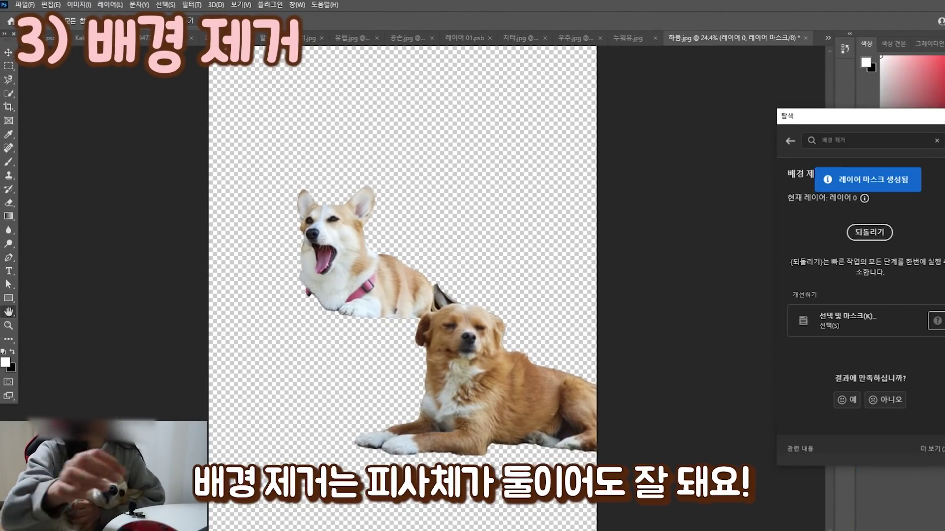
# Step: Refine the 하품.jpg layer mask in Select and Mask, using Object Selection around the yawning corgi's chest and front paws
pyautogui.moveTo(190, 296); pyautogui.dragTo(423, 380)
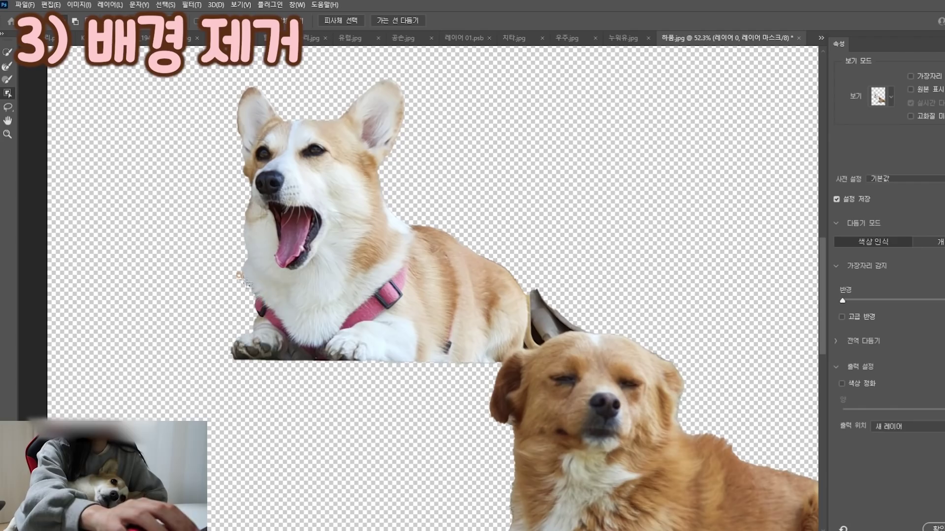
pyautogui.moveTo(212, 255); pyautogui.dragTo(422, 348)
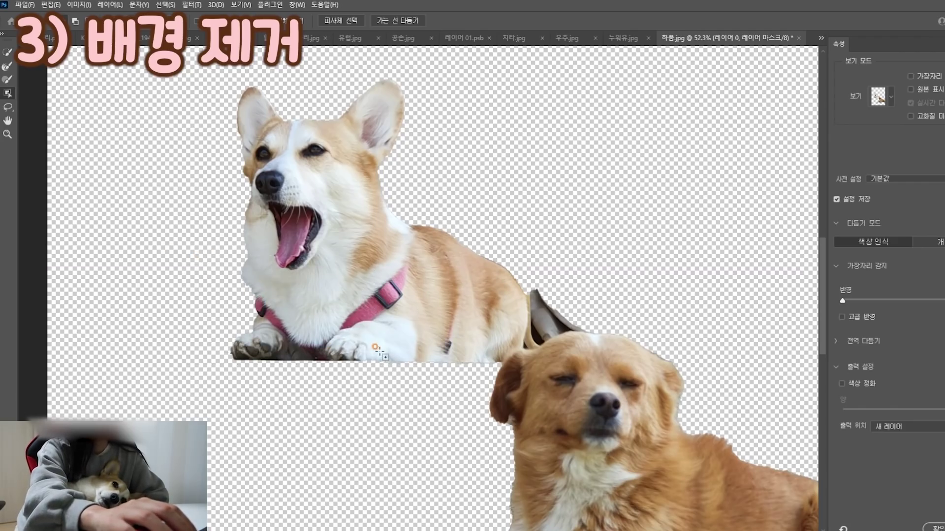
pyautogui.moveTo(173, 249); pyautogui.dragTo(327, 340)
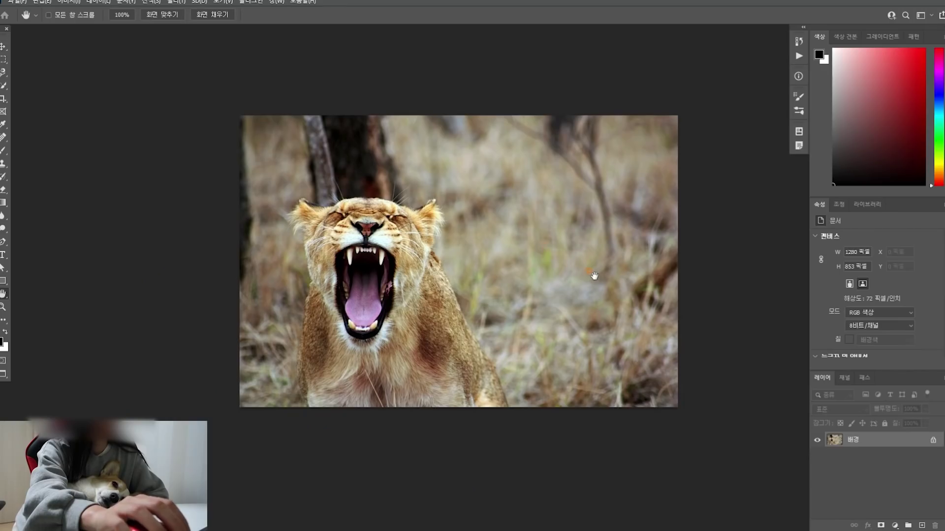
# Step: Place the yawning corgi cutout beside the roaring lioness, scaled to about 62% with its body reaching the picture's edge
pyautogui.moveTo(595, 274); pyautogui.dragTo(527, 258)
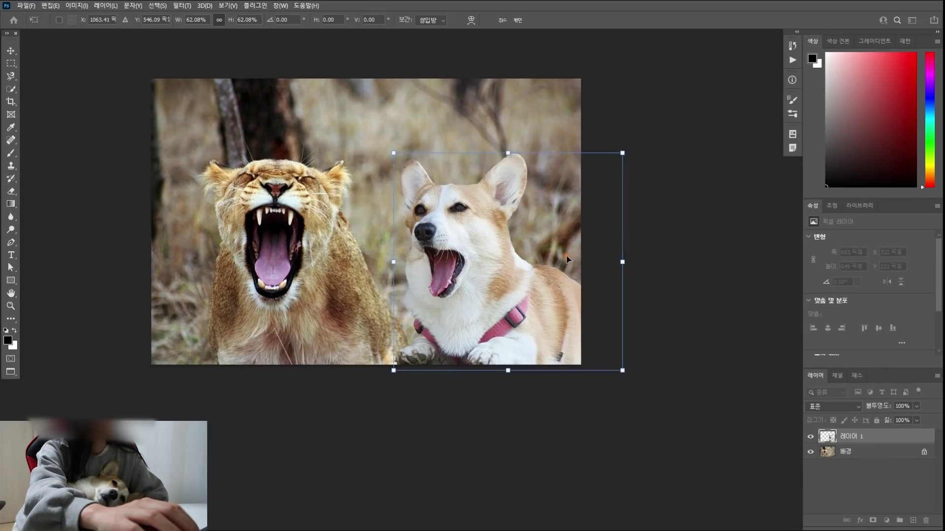
pyautogui.moveTo(566, 256); pyautogui.dragTo(557, 255)
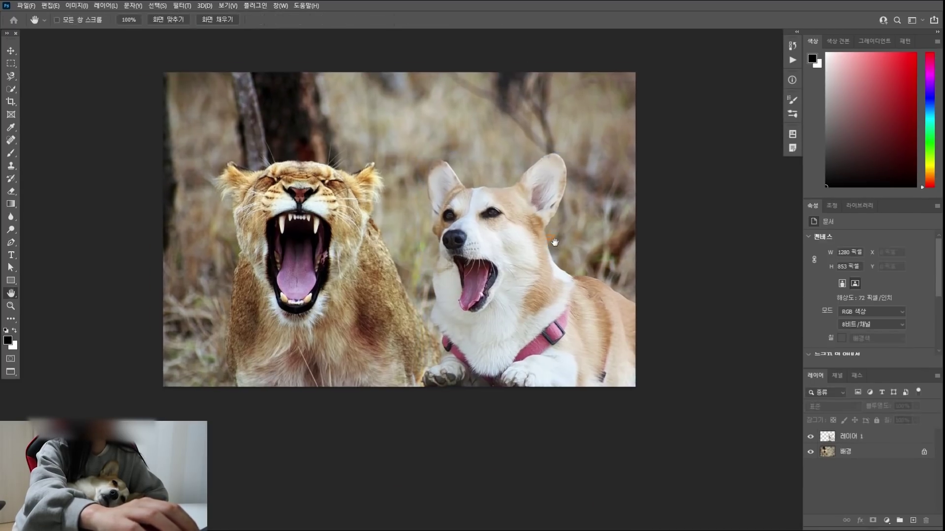